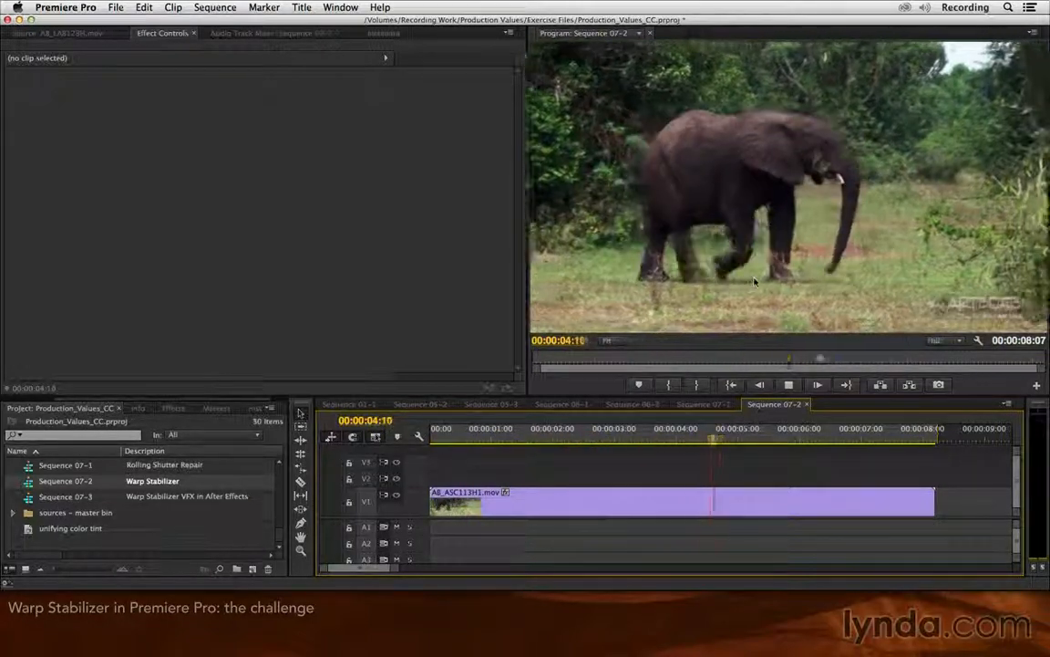
# - Find the Warp Stabilizer effect by searching for "warp", apply it to the AB_ASC113H1.mov clip, and play back the stabilized clip
pyautogui.press('space')
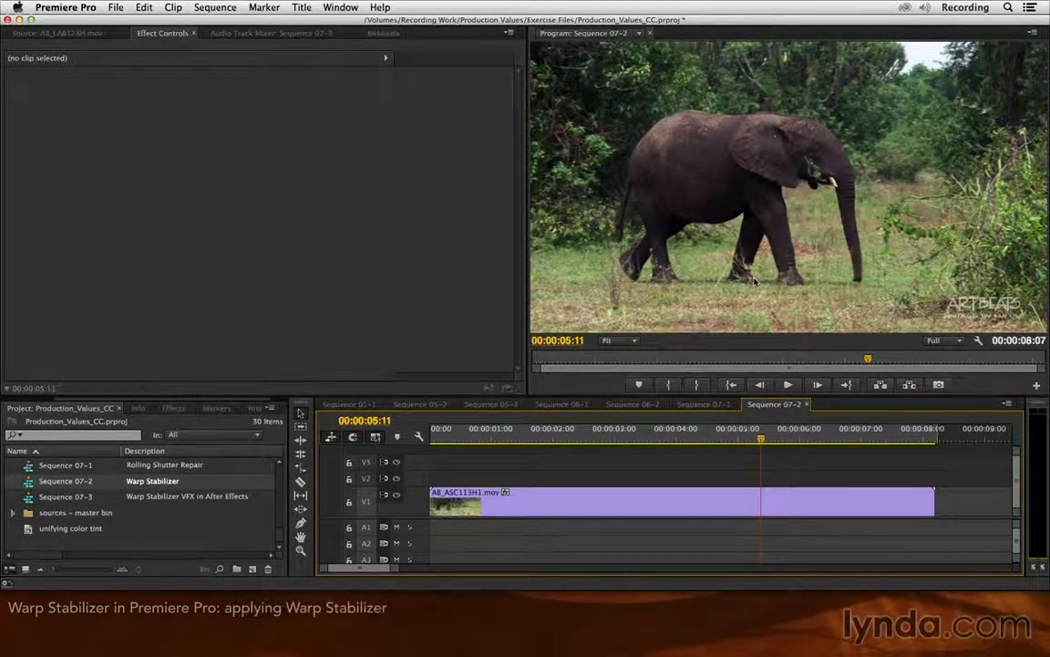
pyautogui.click(605, 507)
pyautogui.click(173, 409)
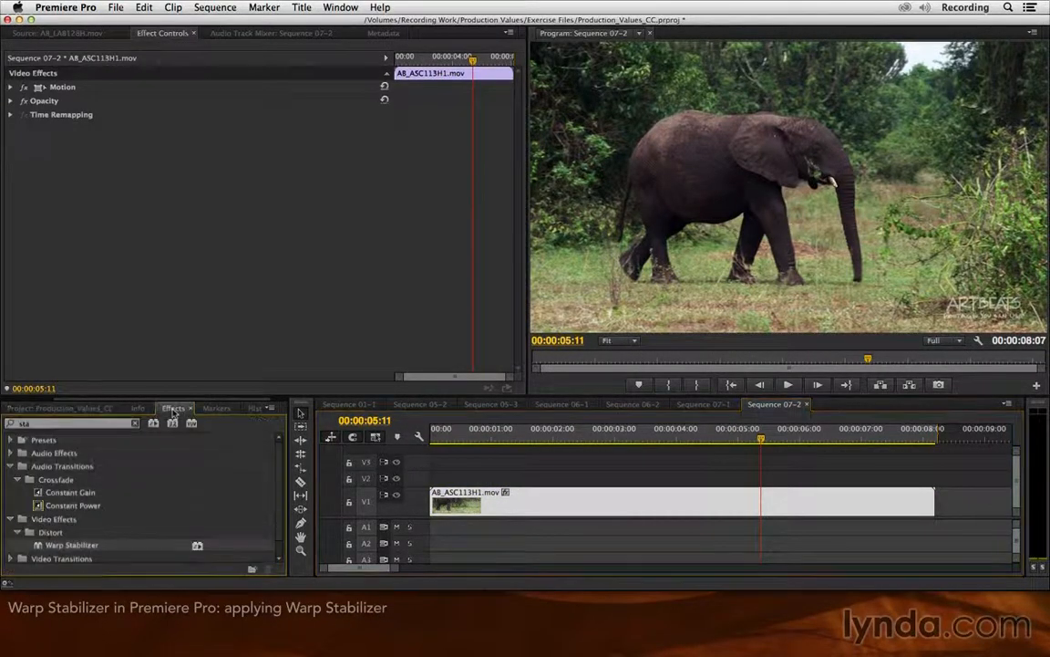
pyautogui.click(55, 423)
pyautogui.write('warp')
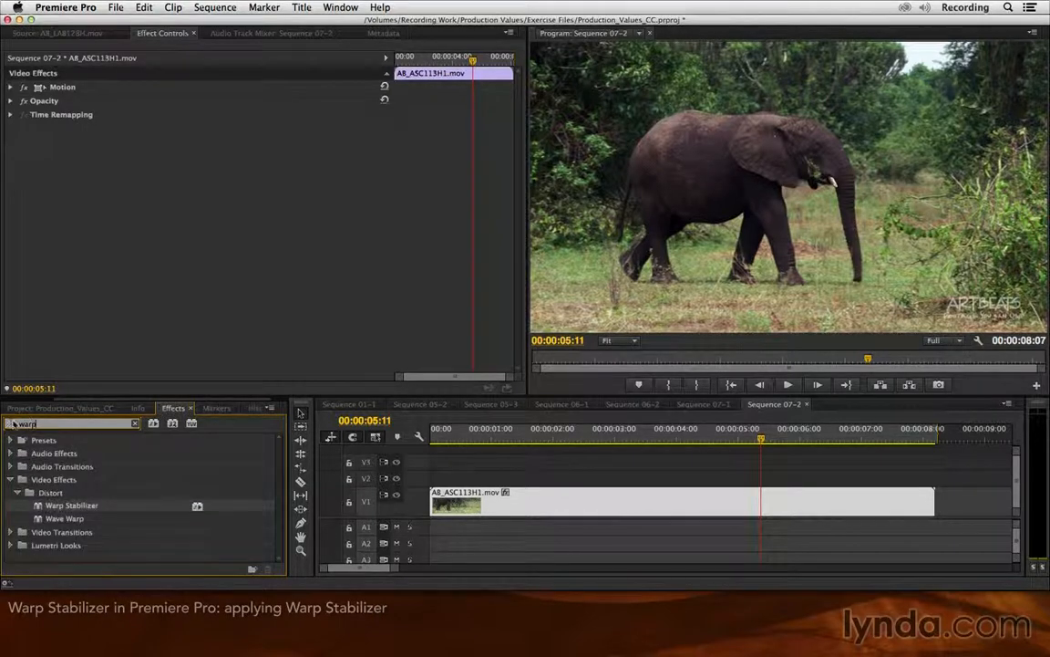
pyautogui.moveTo(73, 504); pyautogui.dragTo(563, 505)
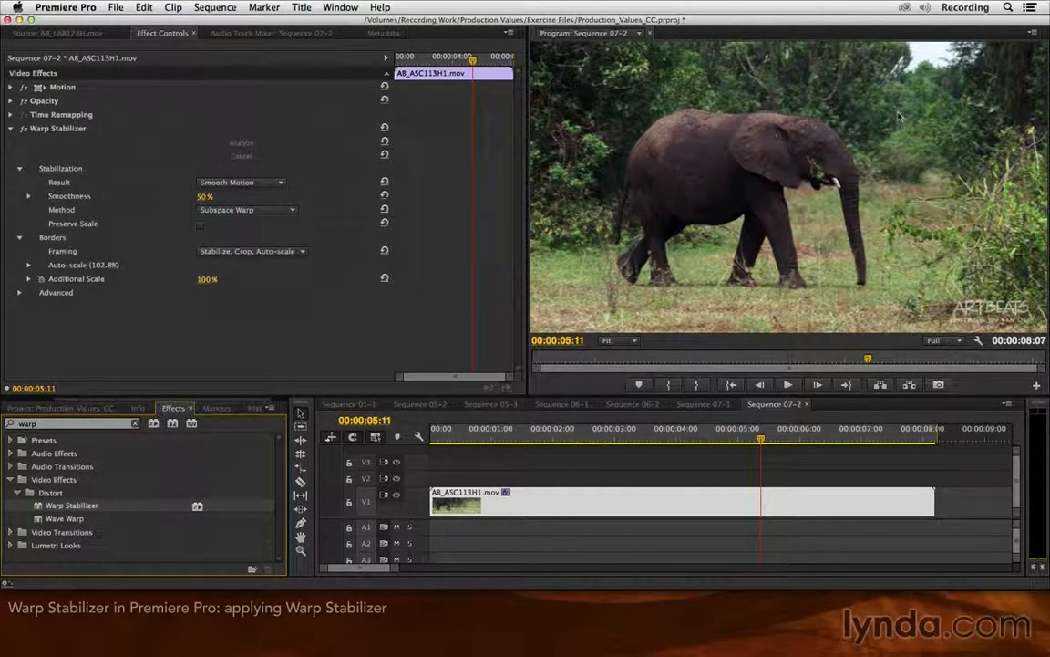
pyautogui.press('space')
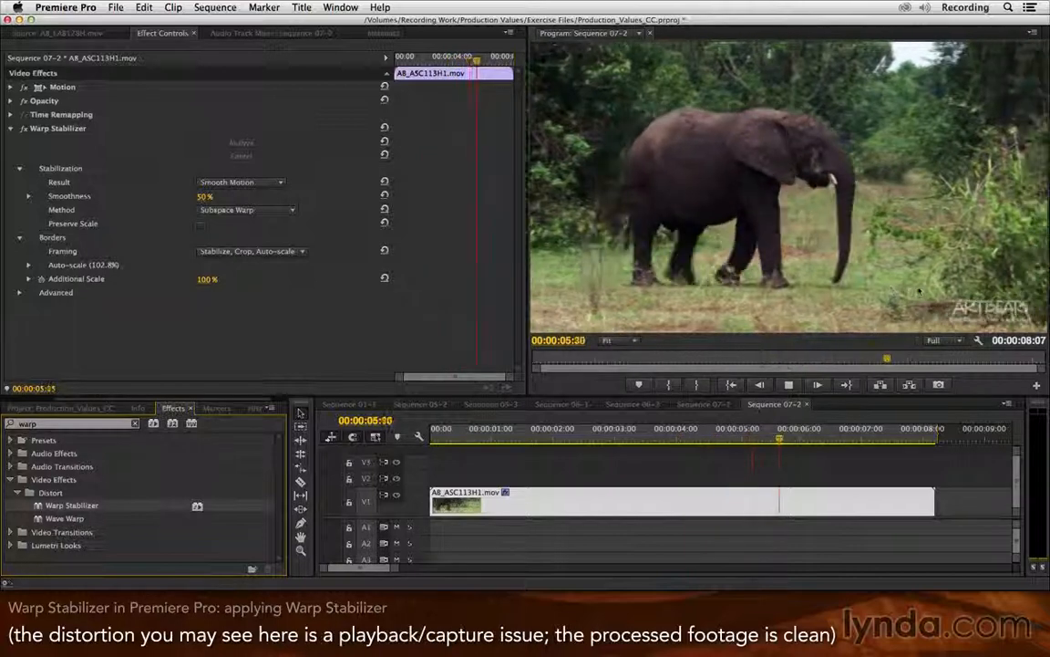
pyautogui.press('space')
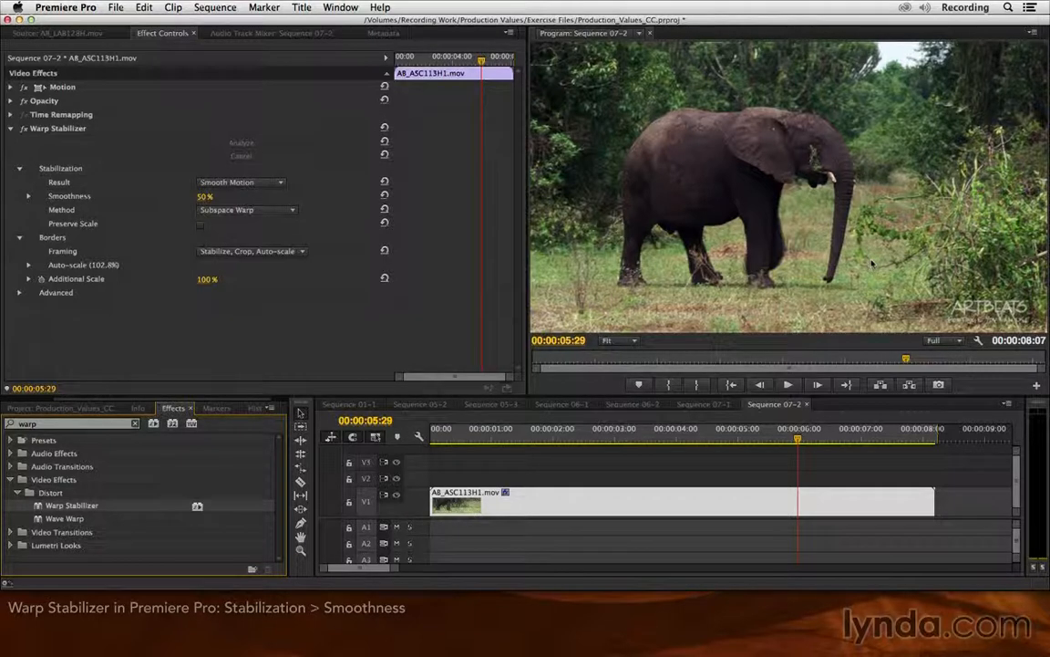
# - Set the Warp Stabilizer's Smoothness to 150%
pyautogui.click(206, 196)
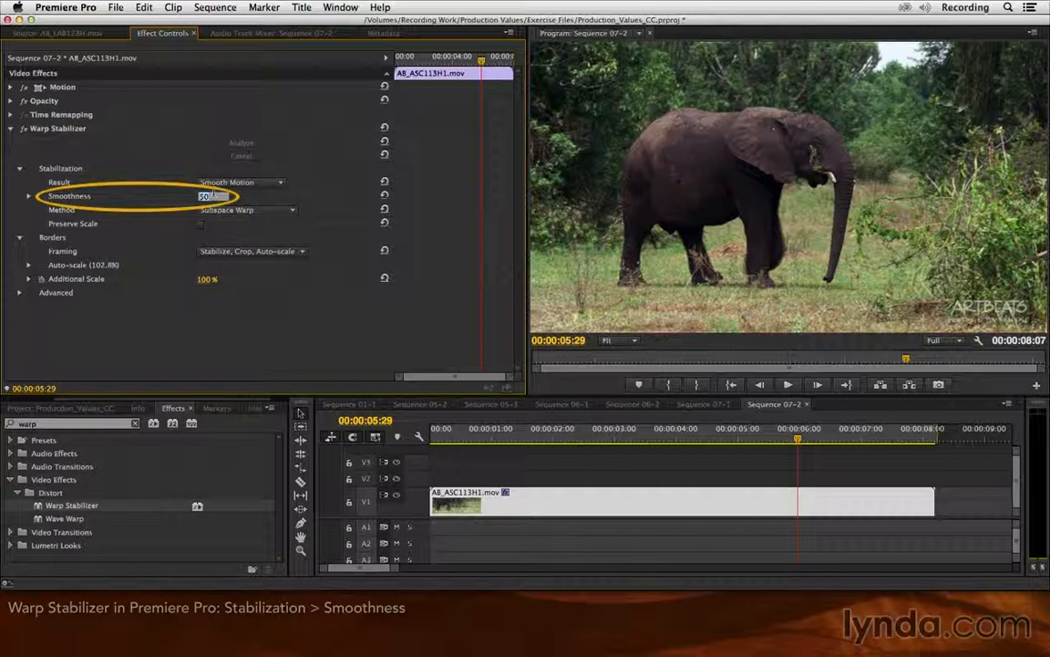
pyautogui.write('150')
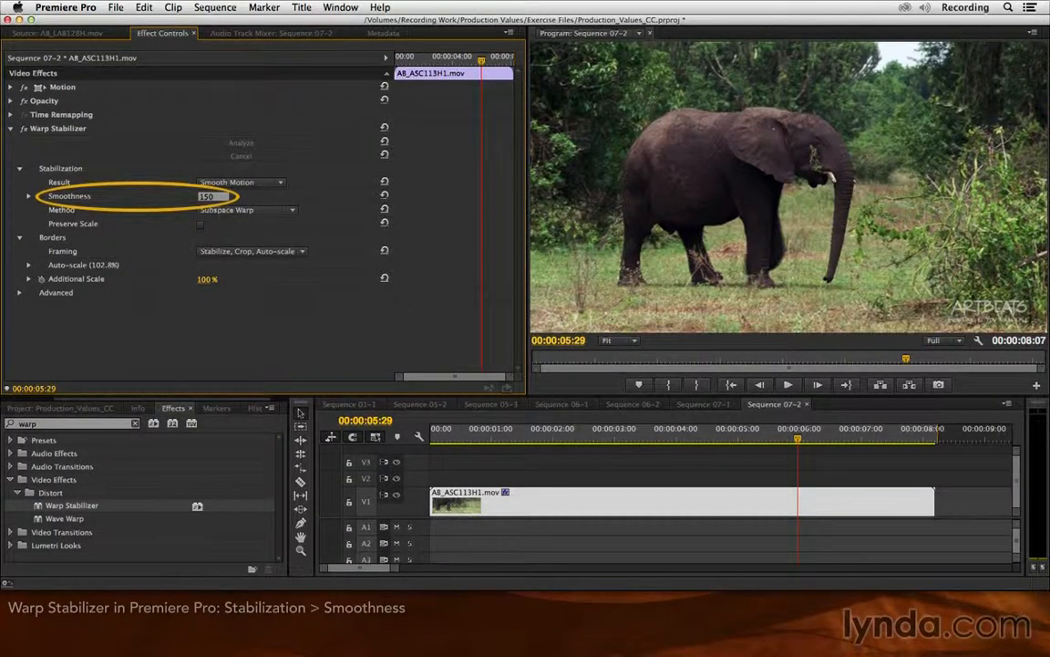
pyautogui.press('Return')
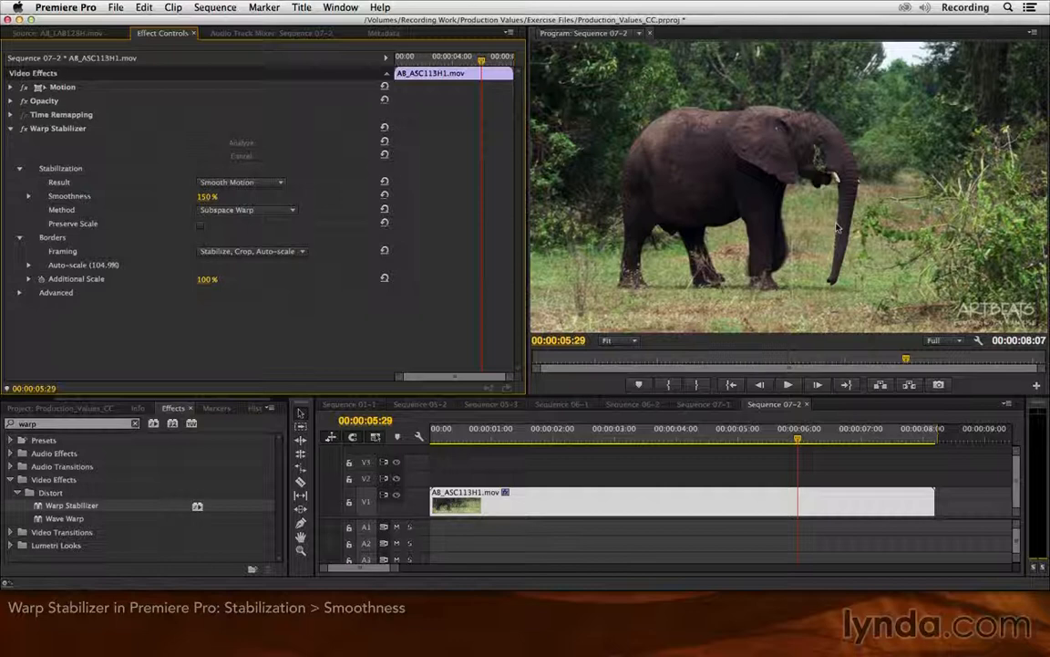
# - Preview the clip with the stabilization Result set to No Motion, and return the Result to Smooth Motion
pyautogui.click(241, 182)
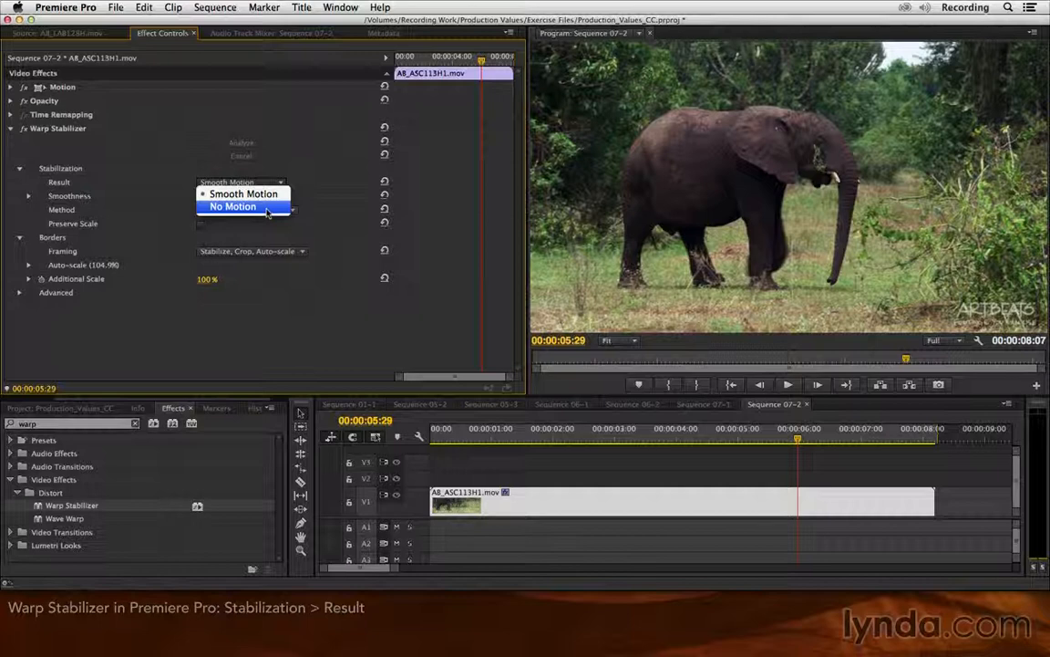
pyautogui.click(266, 208)
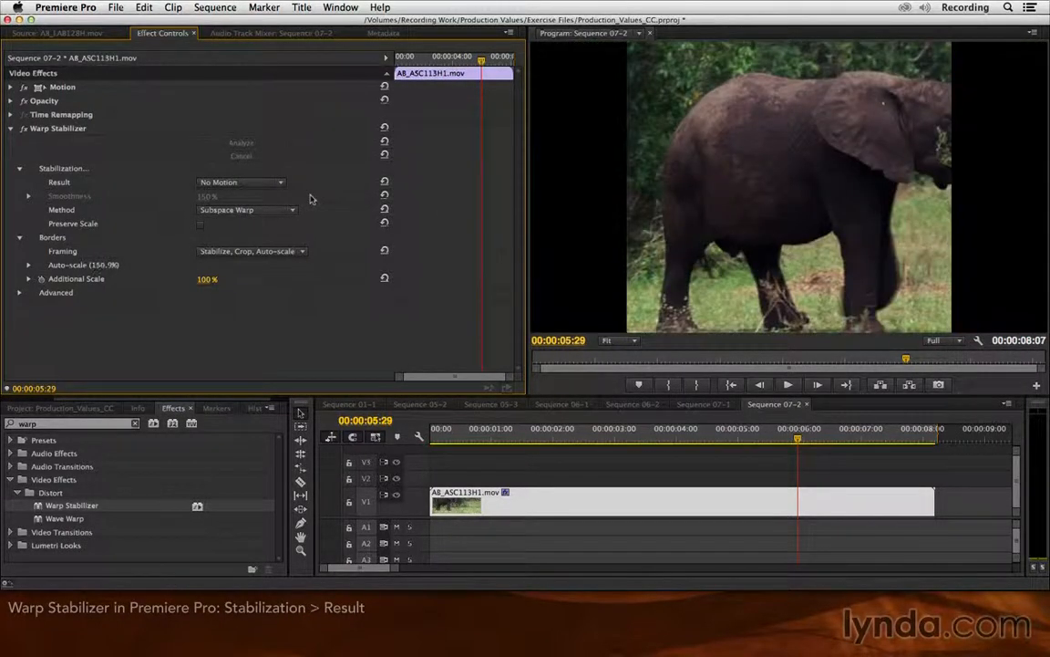
pyautogui.press('space')
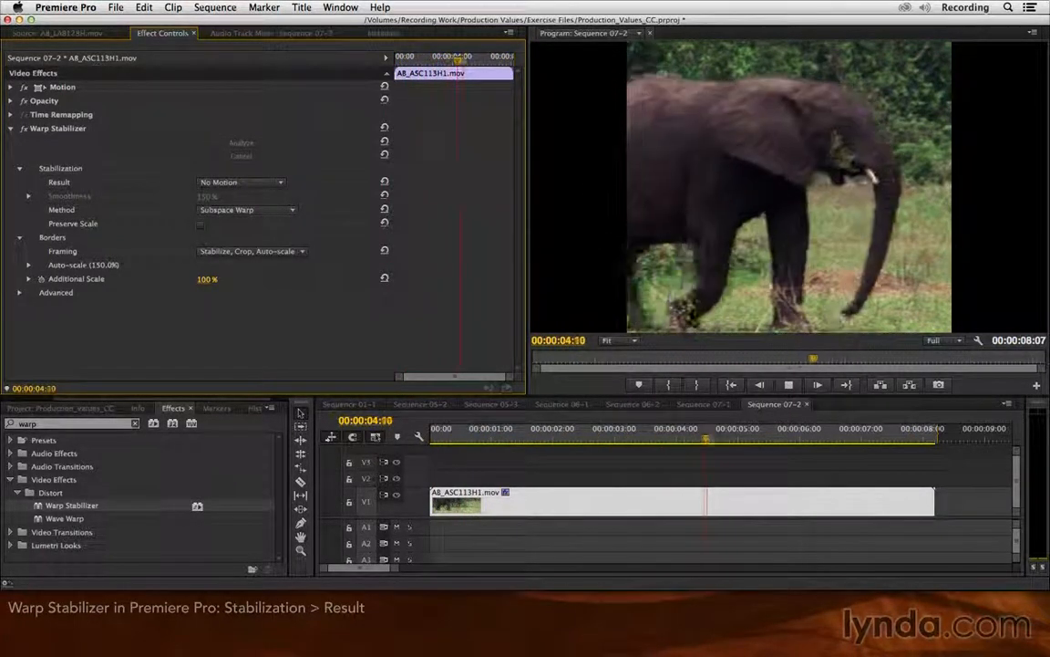
pyautogui.press('space')
pyautogui.click(252, 186)
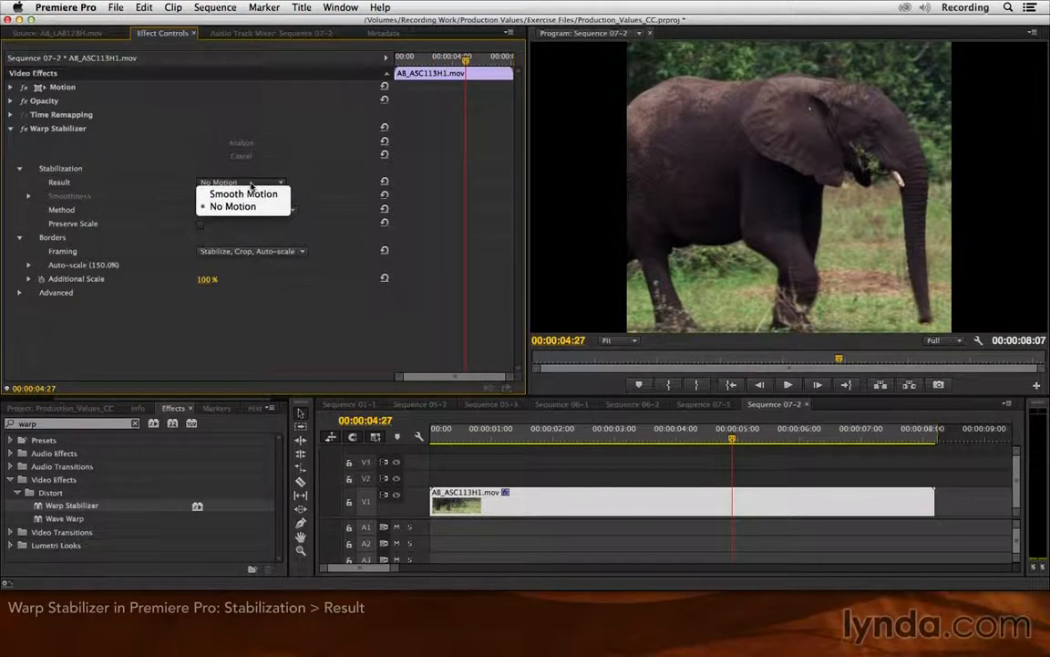
pyautogui.click(252, 195)
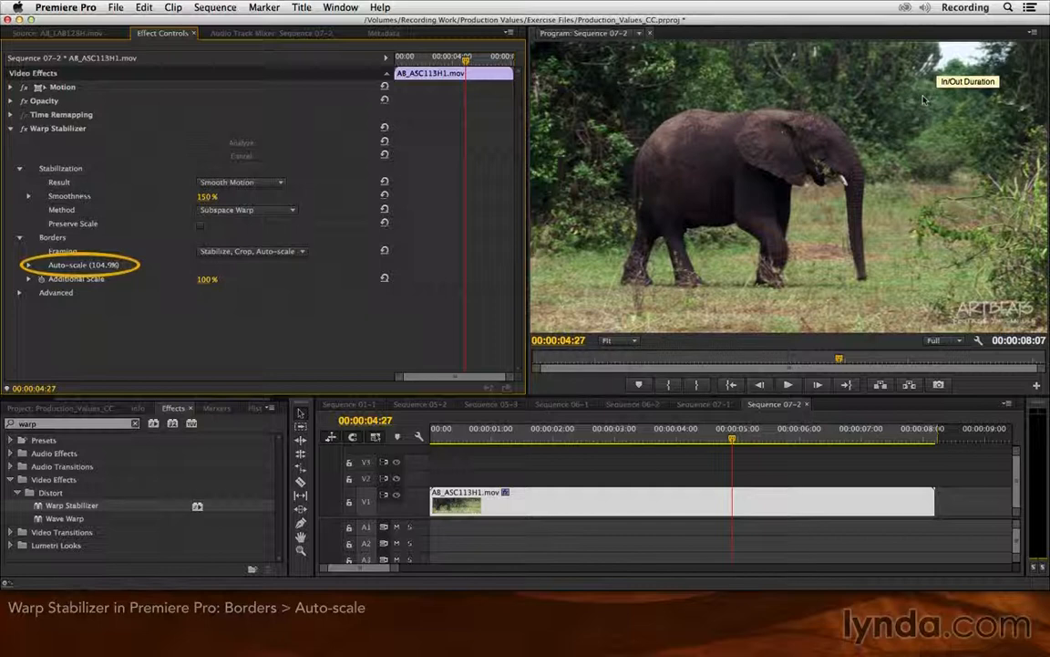
# - Set the border Framing to Stabilize Only and play the clip to inspect its moving edges
pyautogui.click(286, 255)
pyautogui.click(286, 263)
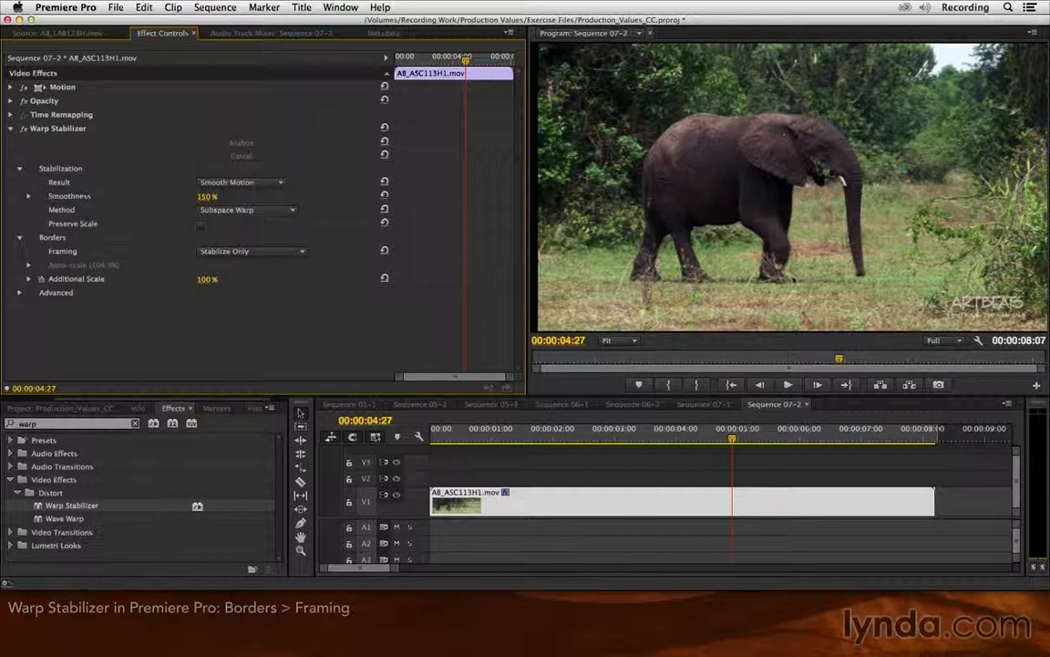
pyautogui.press('space')
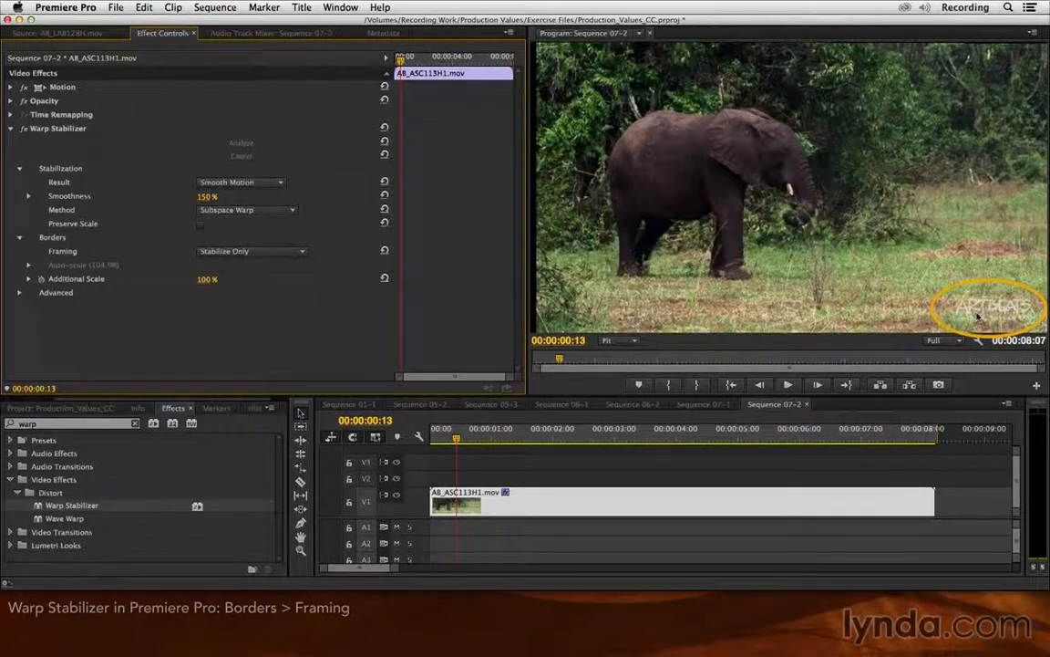
# - Change the border Framing to Stabilize, Crop and play back the cropped clip
pyautogui.click(274, 251)
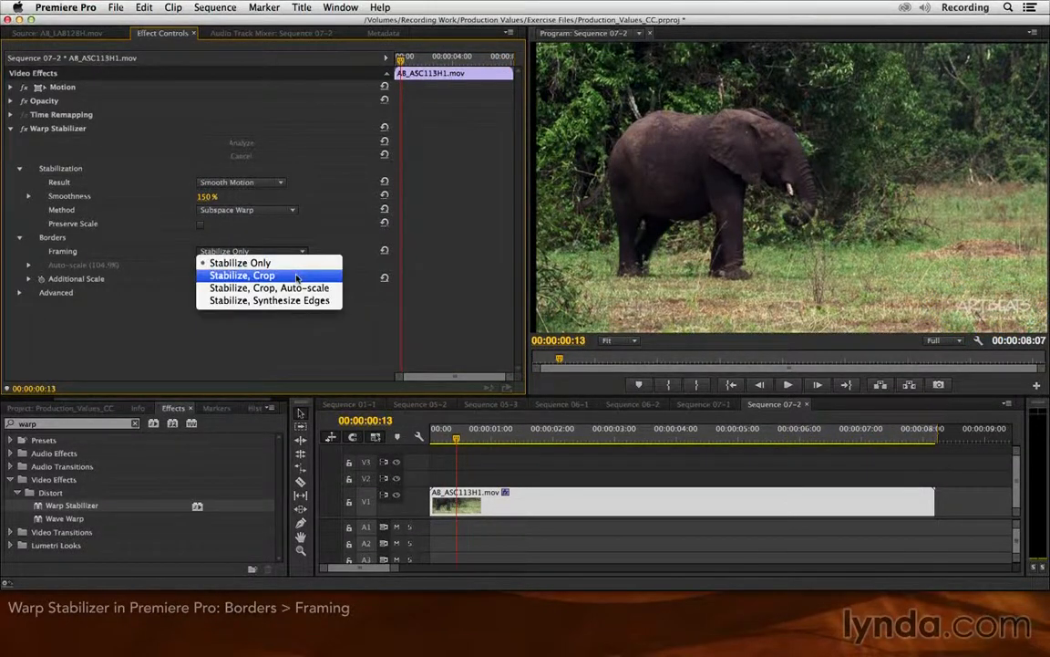
pyautogui.click(292, 275)
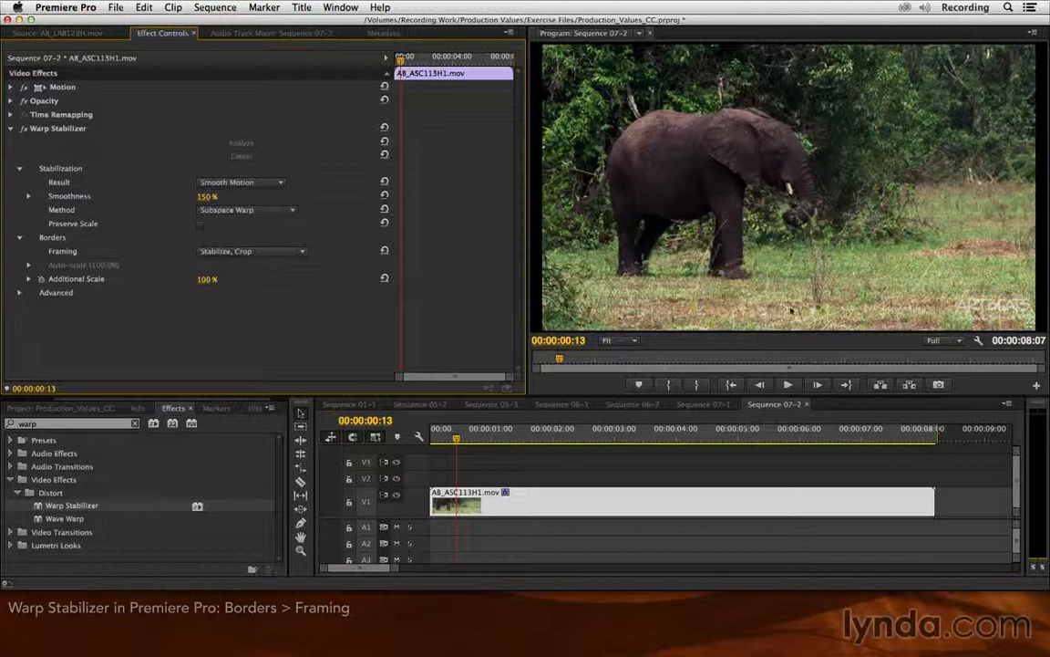
pyautogui.press('space')
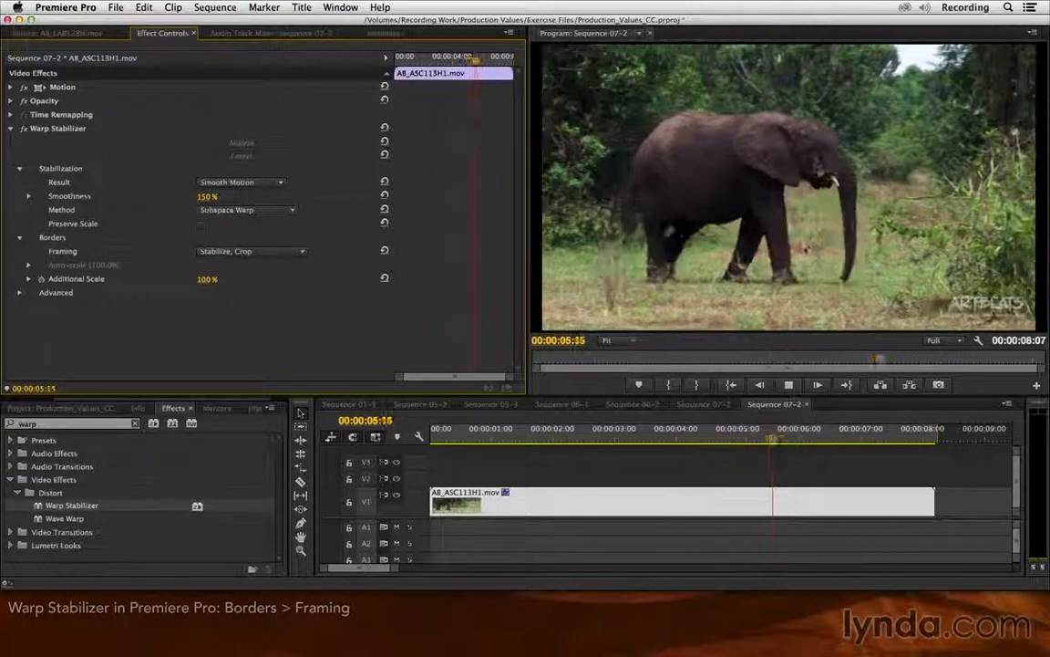
# - Switch the border Framing to Stabilize, Crop, Auto-scale and play back the clip
pyautogui.click(250, 250)
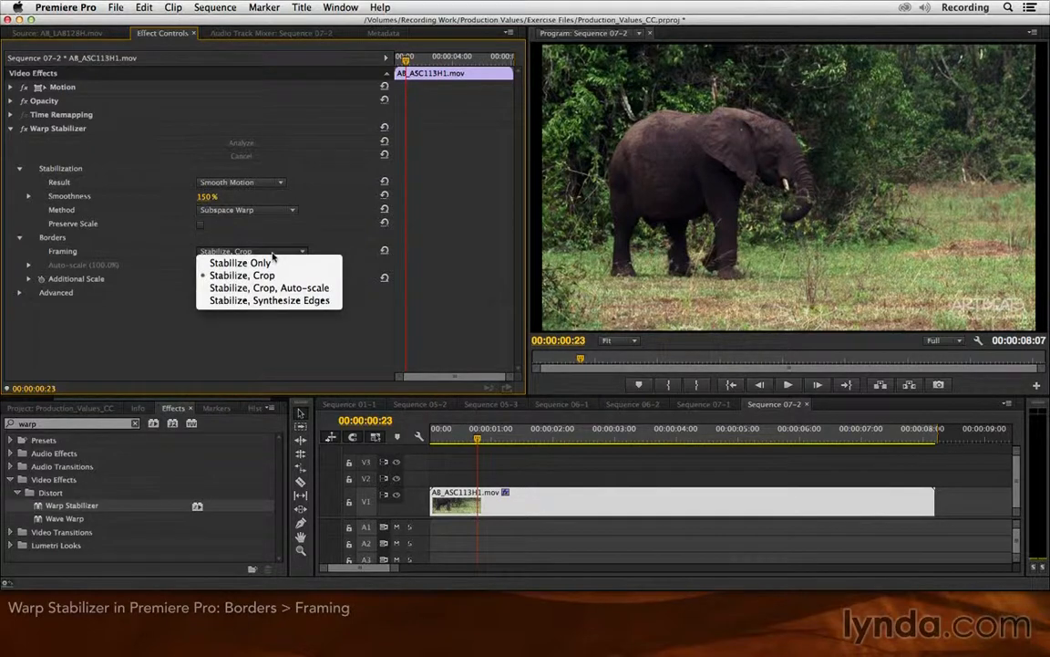
pyautogui.click(336, 288)
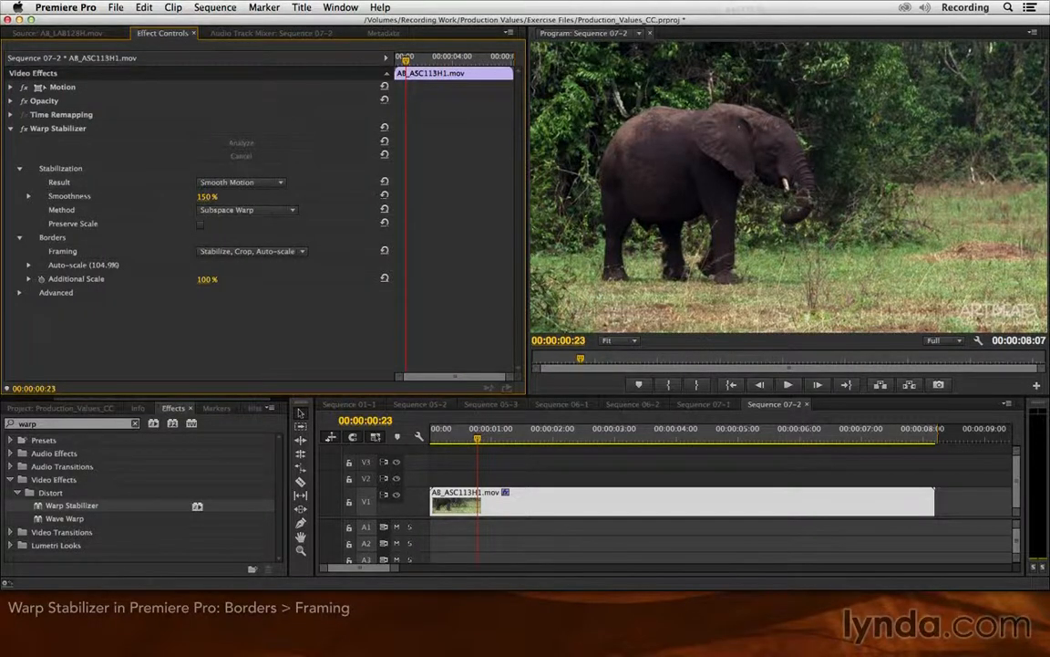
pyautogui.press('space')
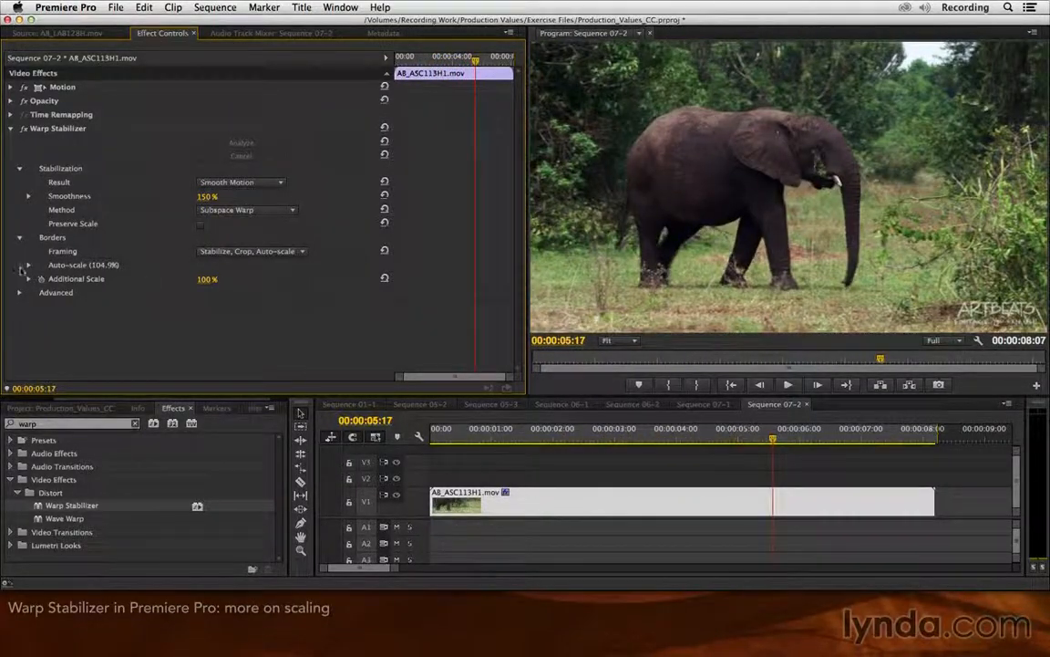
# - Expand the Auto-scale settings and set the Action-safe Margin to 3%
pyautogui.click(27, 265)
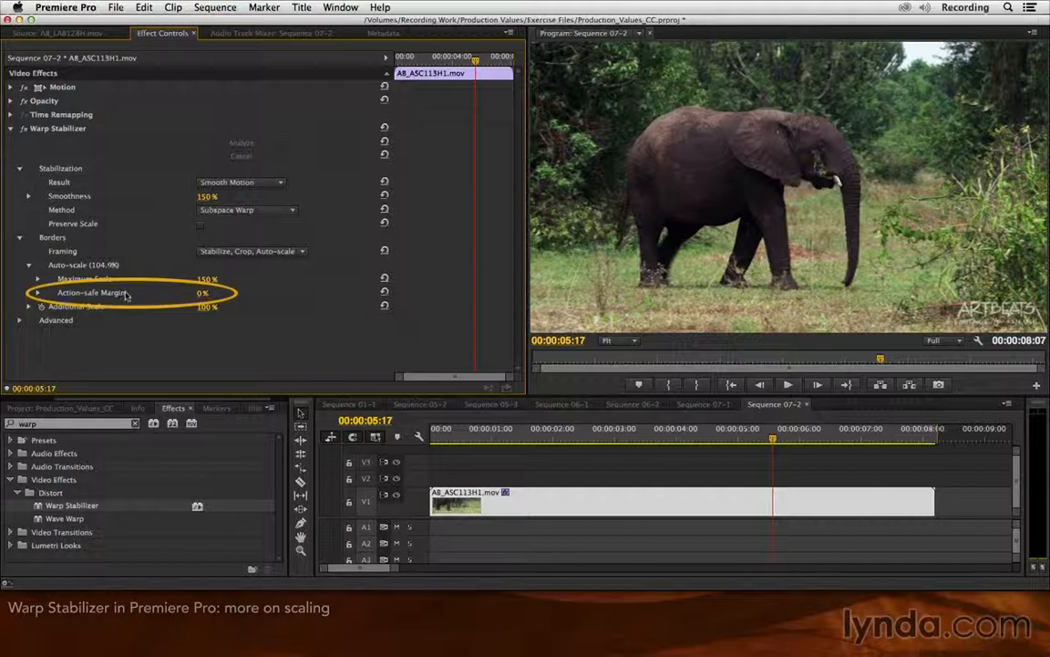
pyautogui.click(202, 293)
pyautogui.write('3')
pyautogui.press('Return')
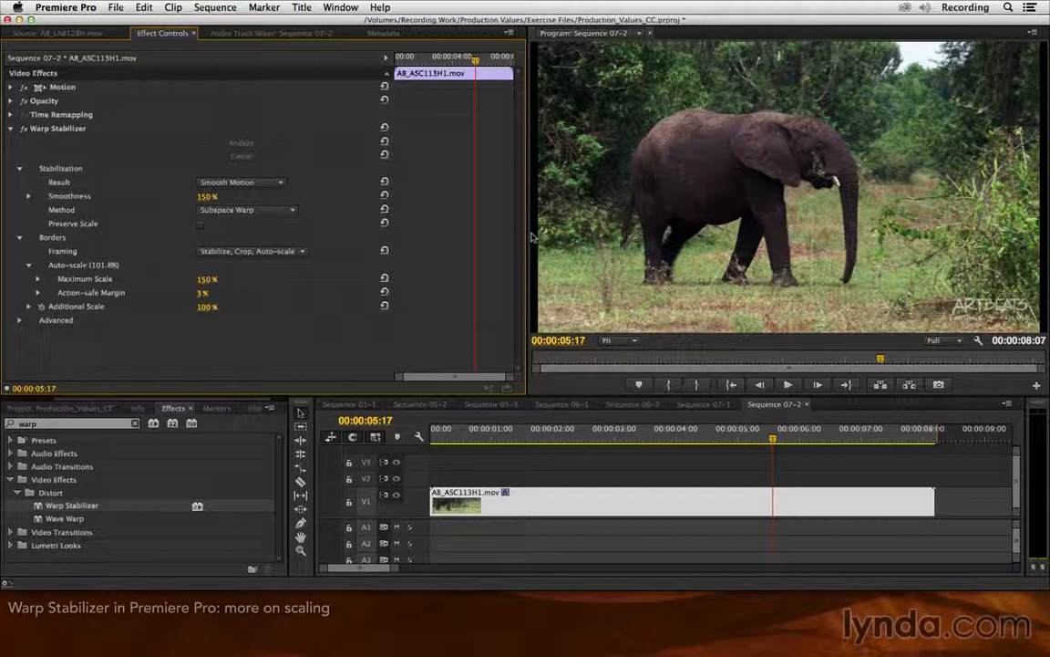
# - Reset the Auto-scale Action-safe Margin to 0%
pyautogui.moveTo(202, 293); pyautogui.dragTo(217, 293)
pyautogui.click(219, 293)
pyautogui.write('0')
pyautogui.press('Return')
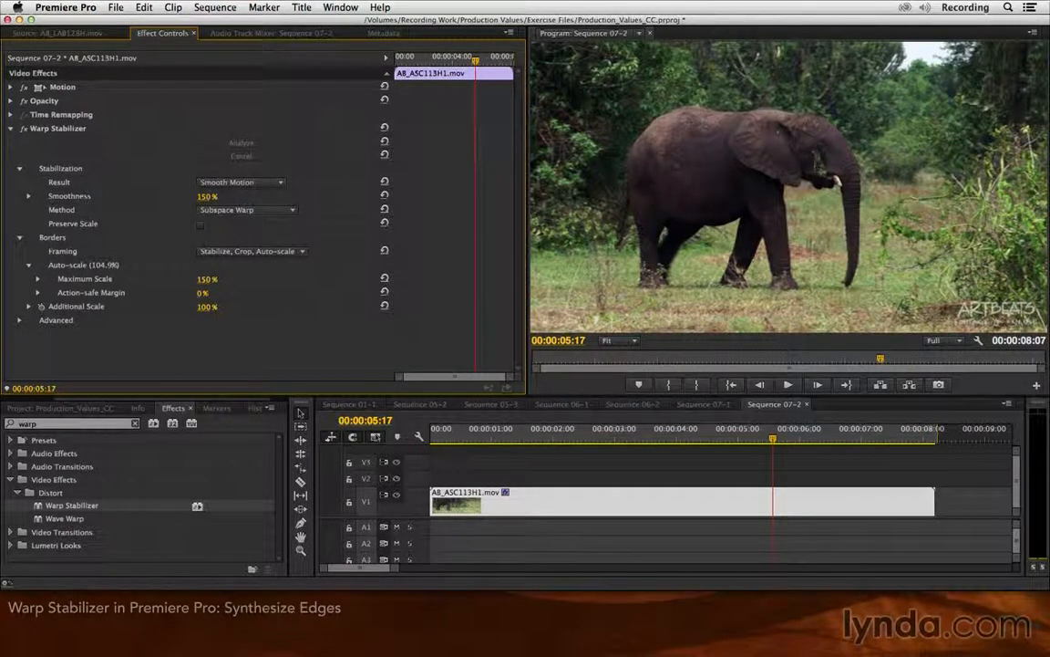
# - Set the border Framing to Stabilize, Synthesize Edges and inspect the frame edges near the clip's end, at 00:00:08:00
pyautogui.click(251, 250)
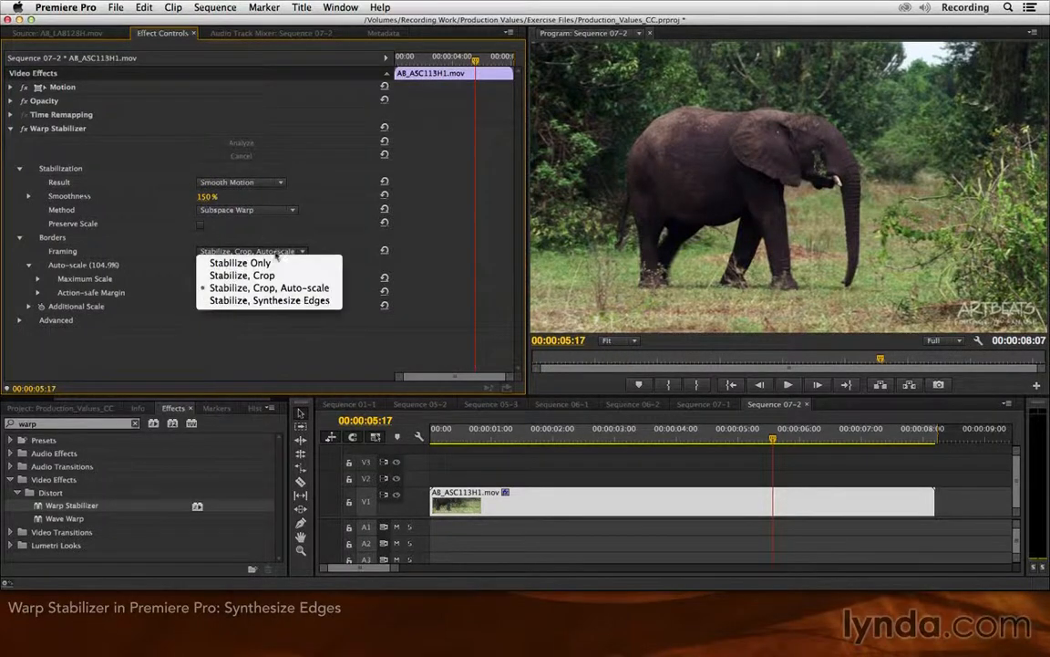
pyautogui.click(336, 303)
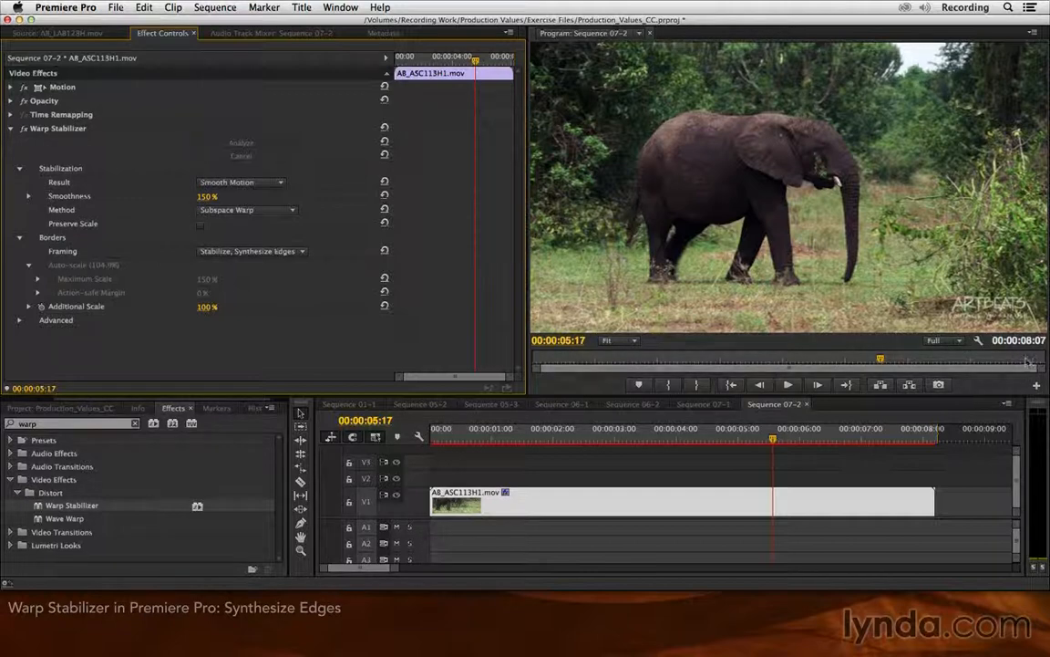
pyautogui.click(1027, 361)
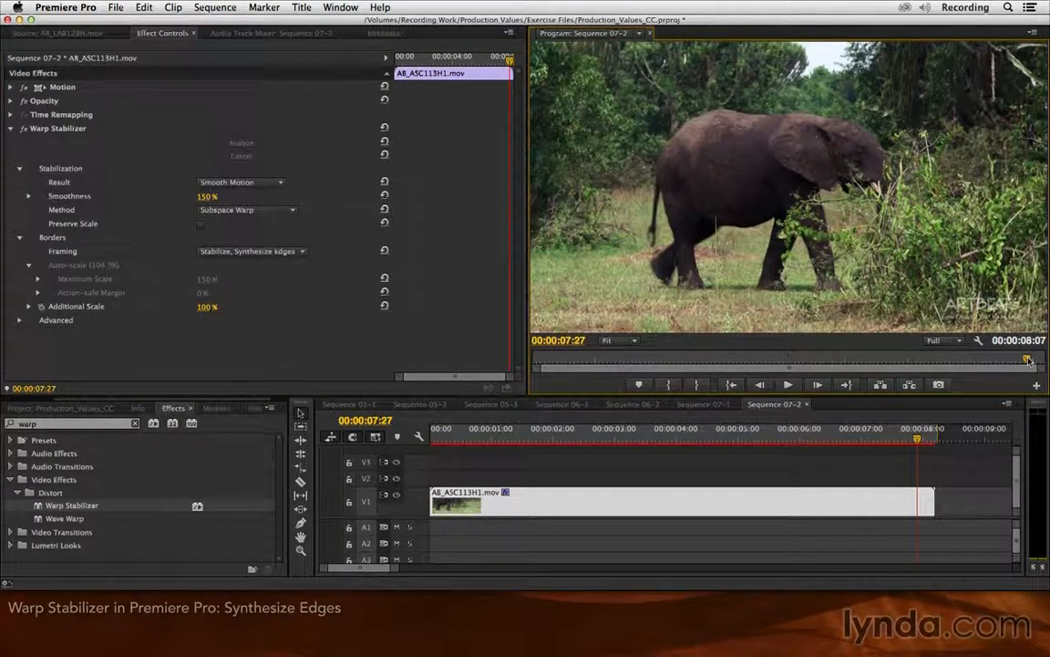
pyautogui.moveTo(1028, 361); pyautogui.dragTo(1032, 361)
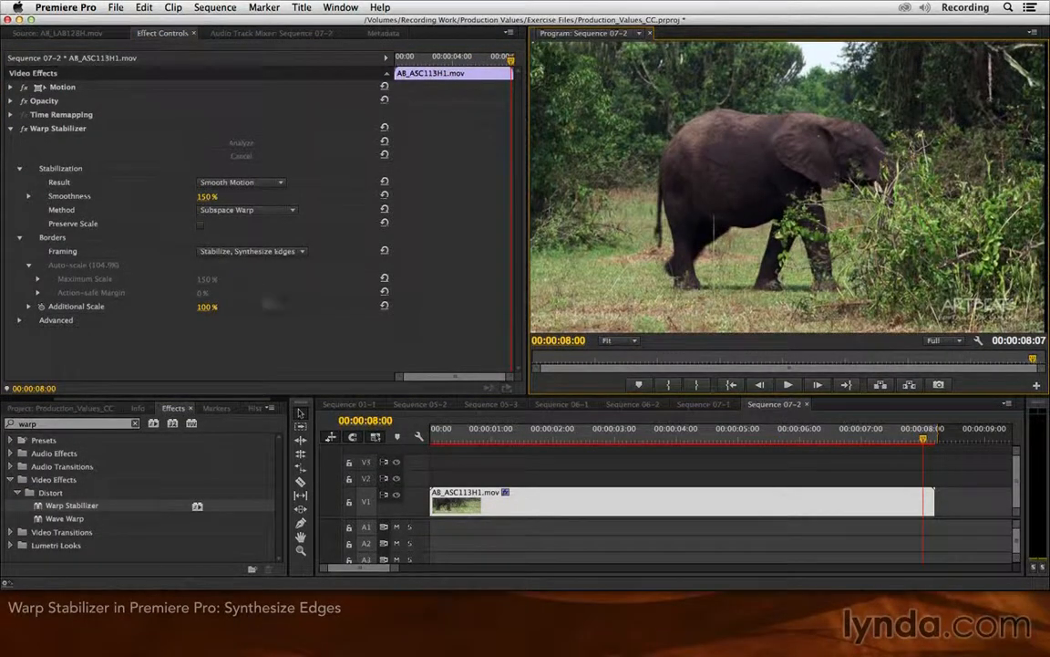
# - Expand the Warp Stabilizer's Advanced settings to review them, and set the border Framing to Stabilize, Crop, Auto-scale
pyautogui.click(19, 320)
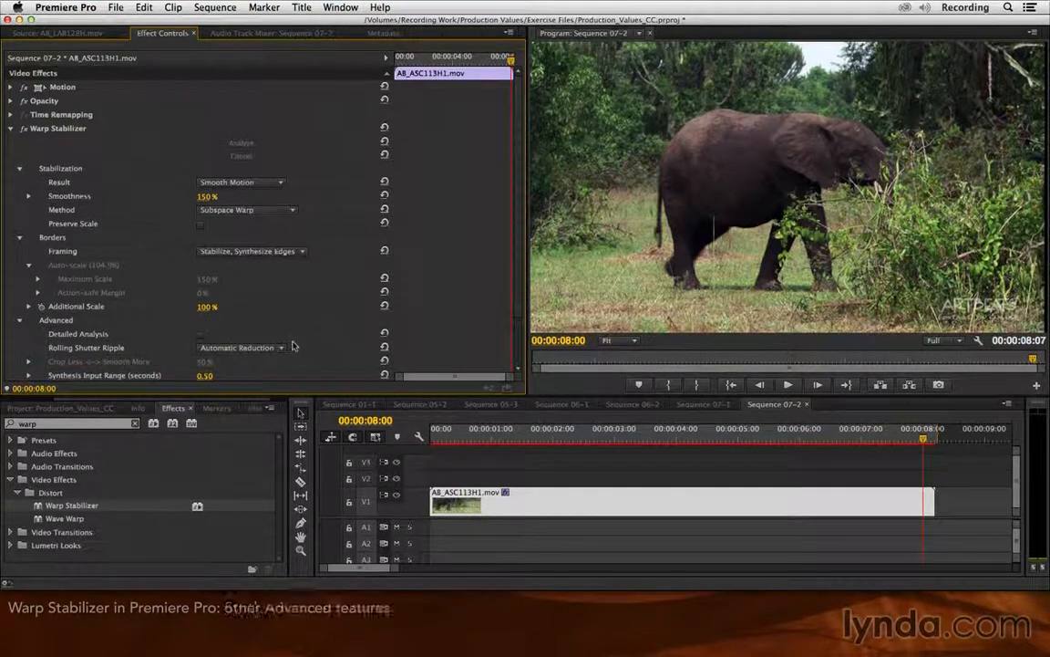
pyautogui.scroll(-3, 267, 312)
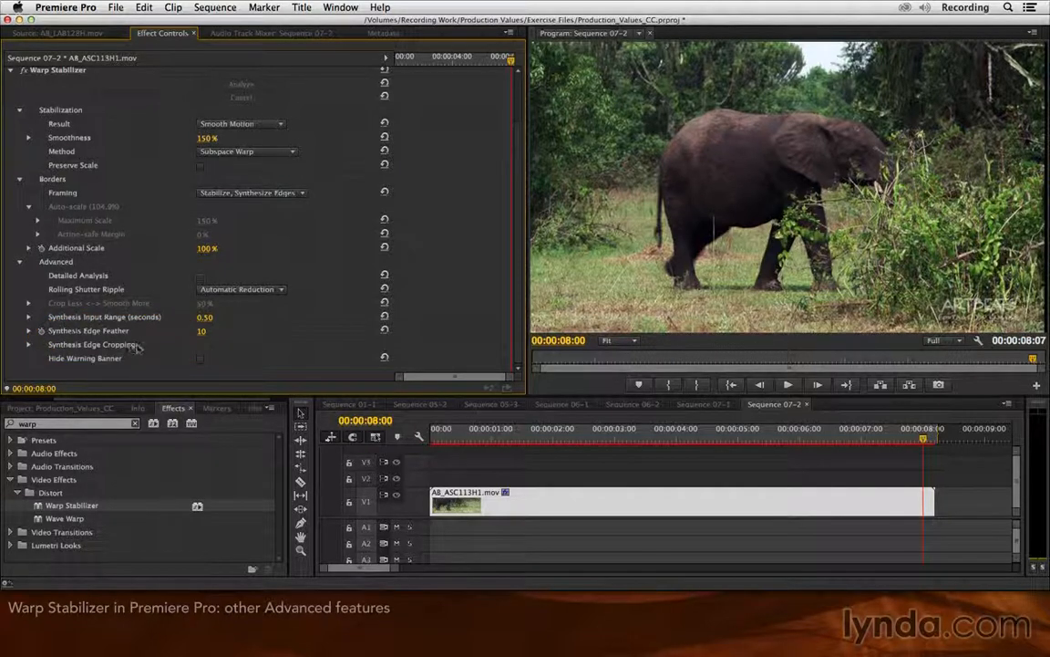
pyautogui.click(292, 193)
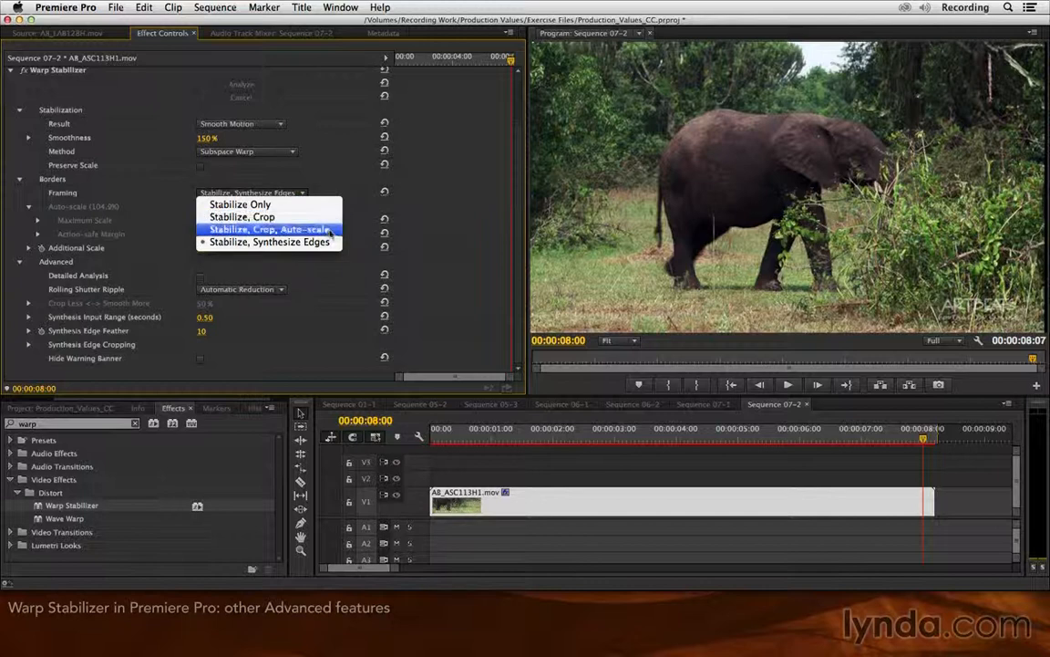
pyautogui.click(269, 229)
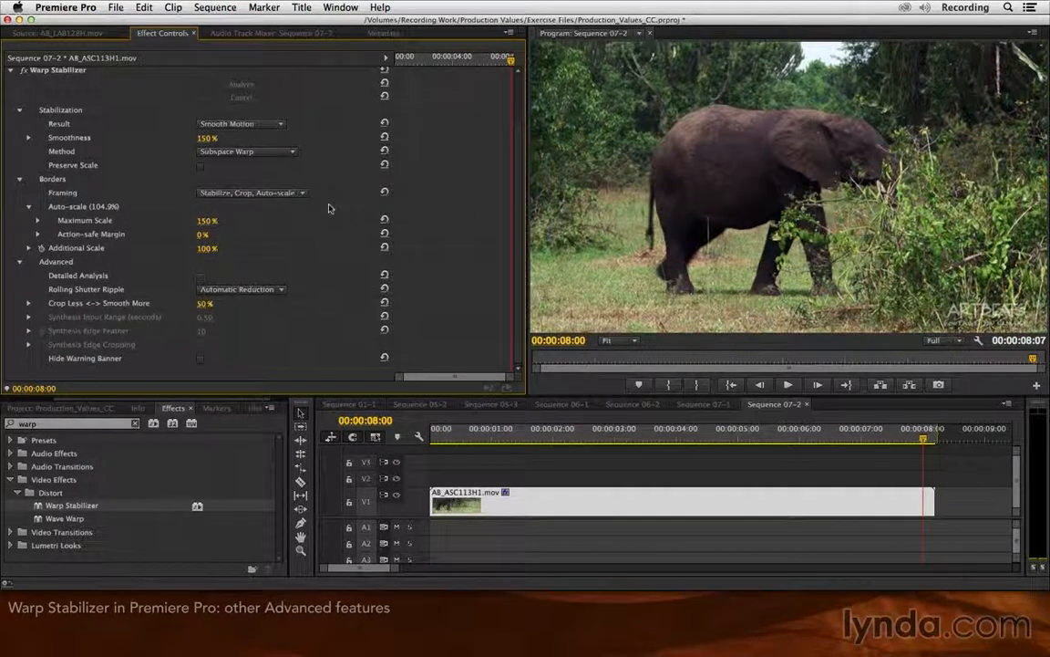